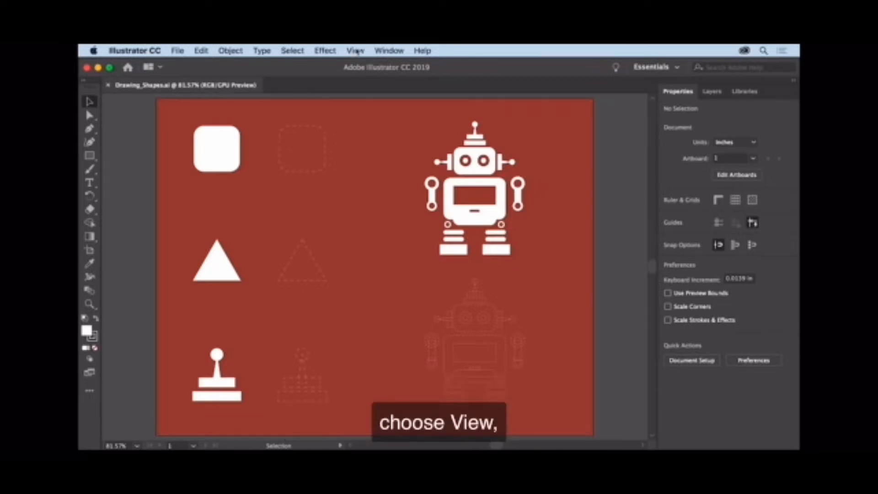
# Fit the artboard in the window, select the small solid white triangle and check the bounding box display setting.
pyautogui.click(356, 52)
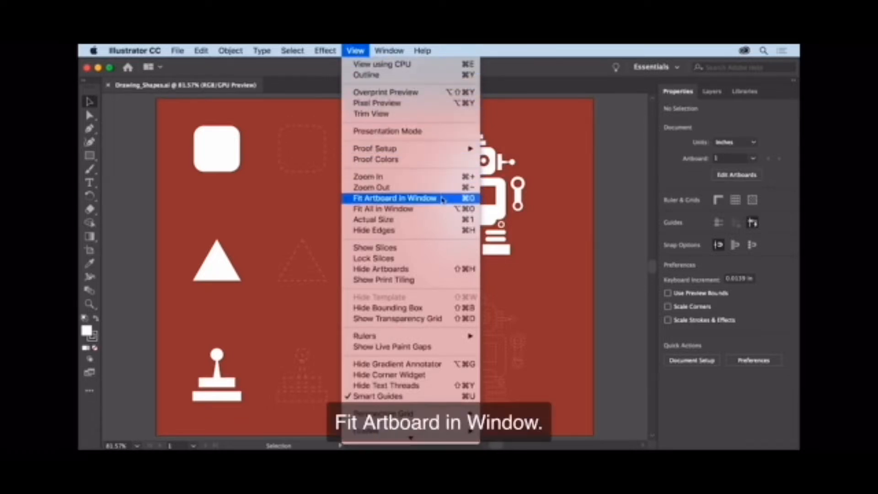
pyautogui.click(443, 198)
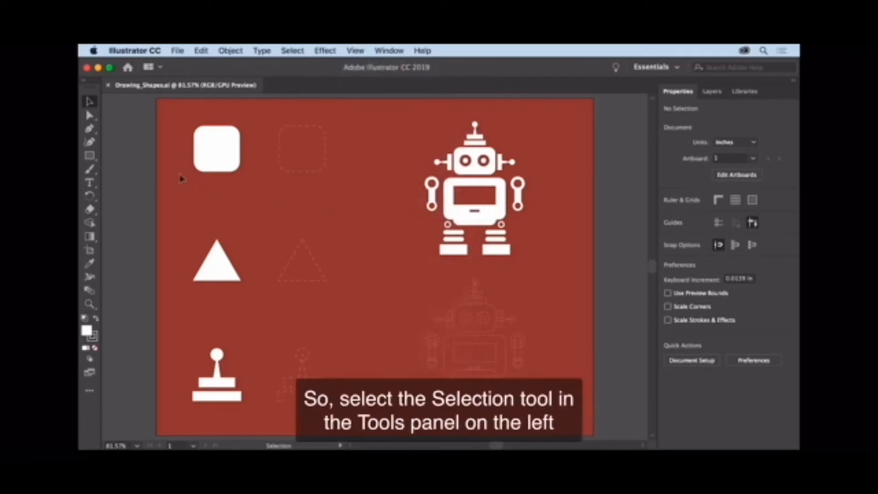
pyautogui.click(89, 103)
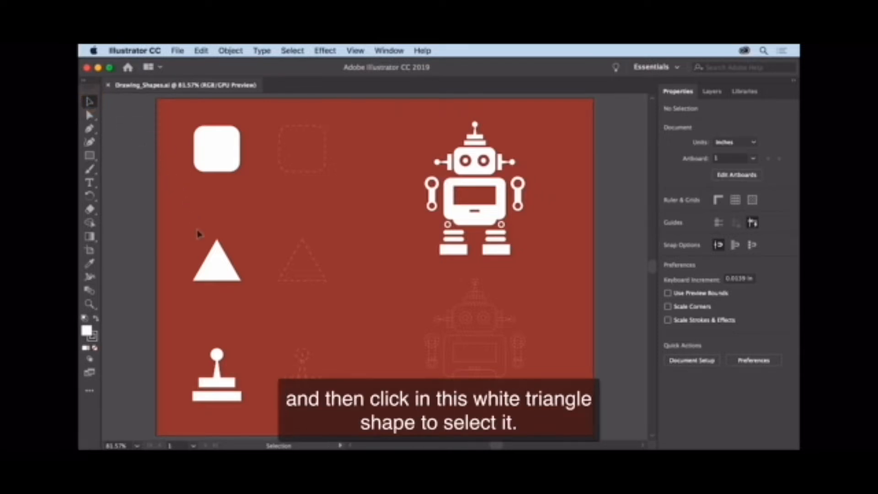
pyautogui.click(213, 267)
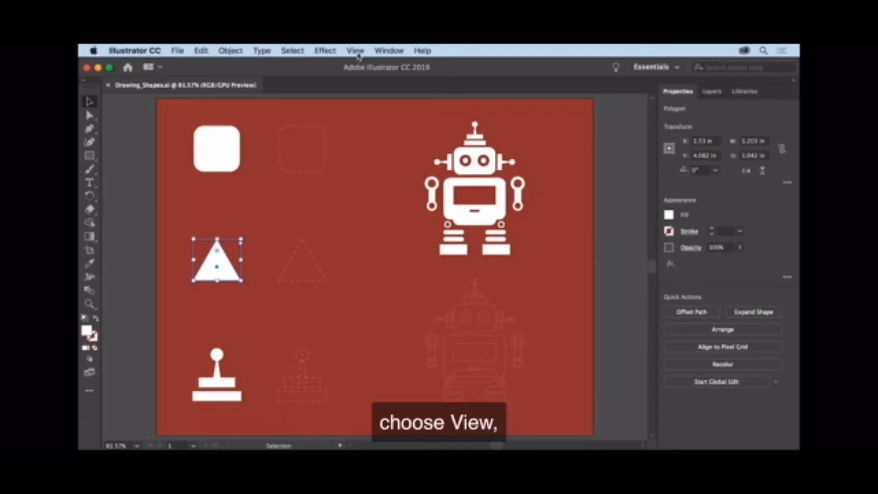
pyautogui.click(357, 51)
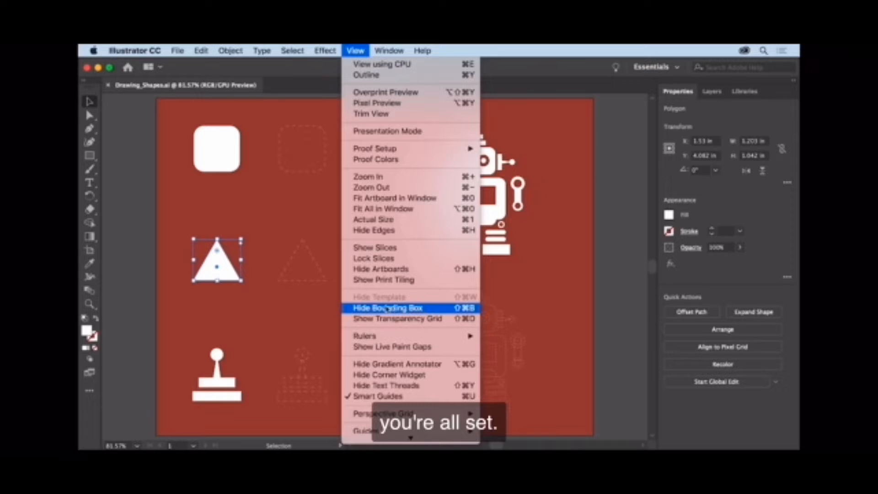
pyautogui.click(236, 293)
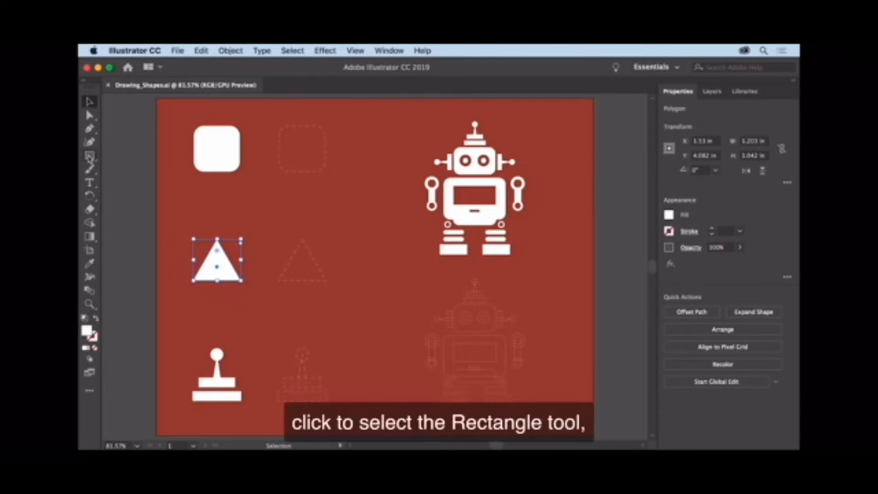
# Draw a rectangle about 1.77 by 1.66 in, starting at the upper-left corner of the dashed rounded-square outline.
pyautogui.click(90, 156)
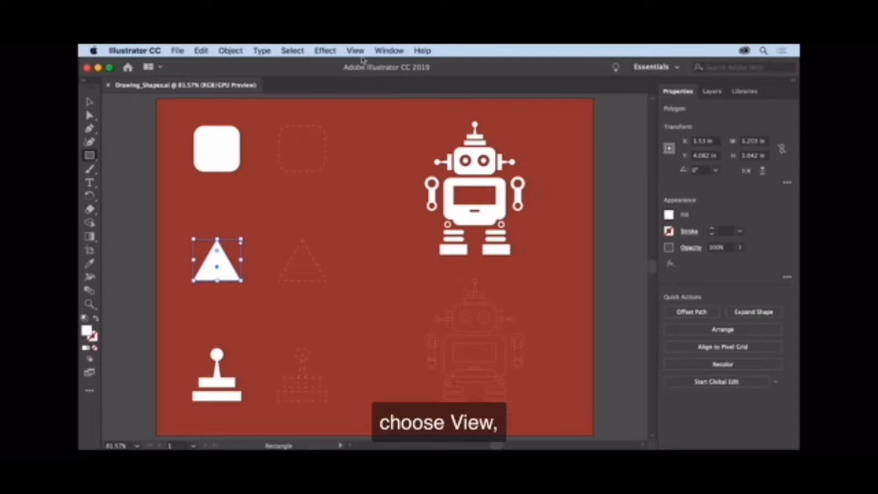
pyautogui.click(362, 52)
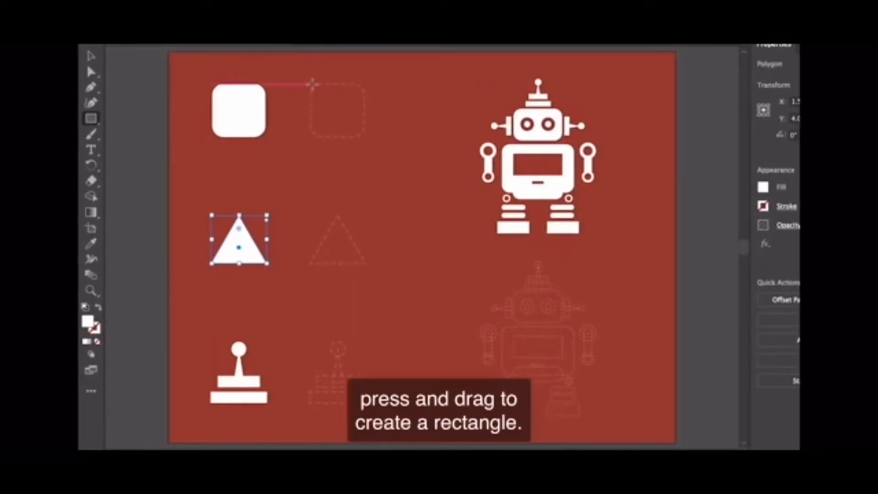
pyautogui.moveTo(312, 84); pyautogui.dragTo(391, 175)
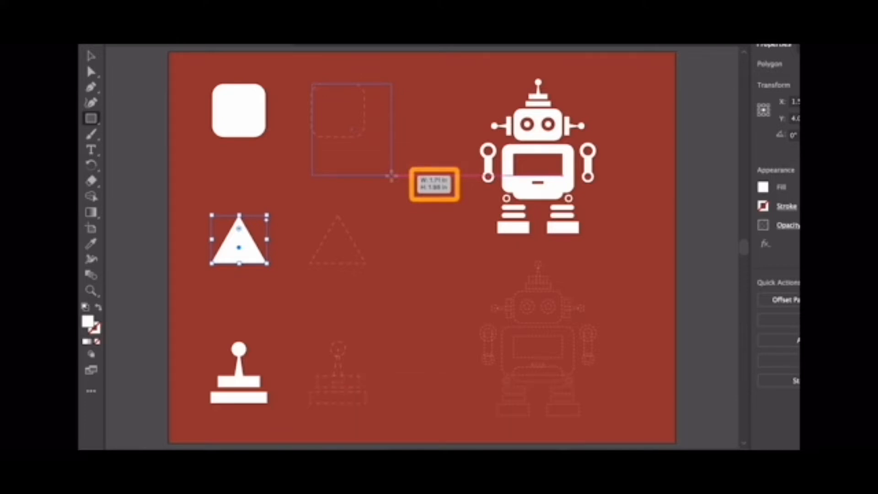
pyautogui.moveTo(392, 175); pyautogui.dragTo(395, 160)
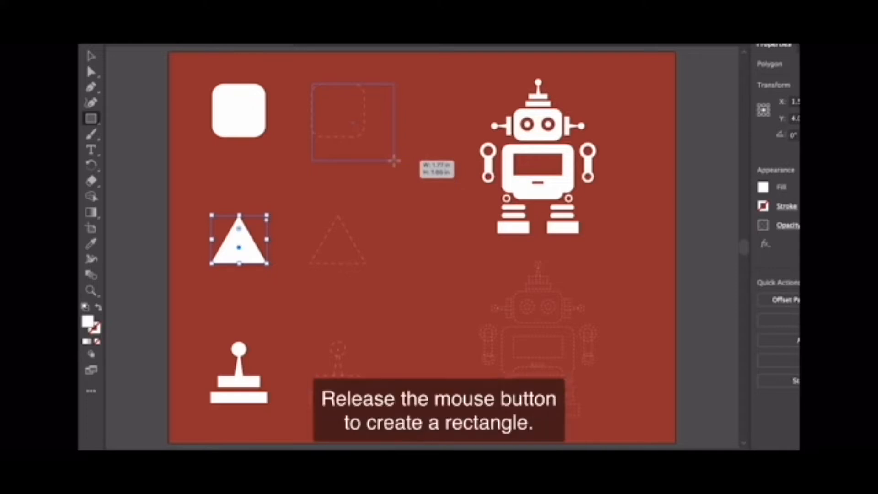
pyautogui.moveTo(394, 160); pyautogui.dragTo(395, 161)
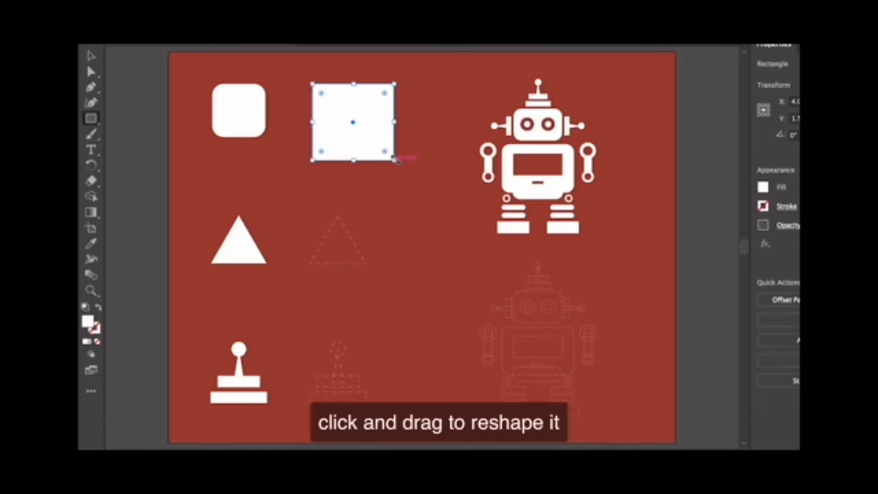
# Resize the new rectangle to a square of about 1.17 in and round all its corners to match the neighbouring shape.
pyautogui.moveTo(396, 160); pyautogui.dragTo(376, 140)
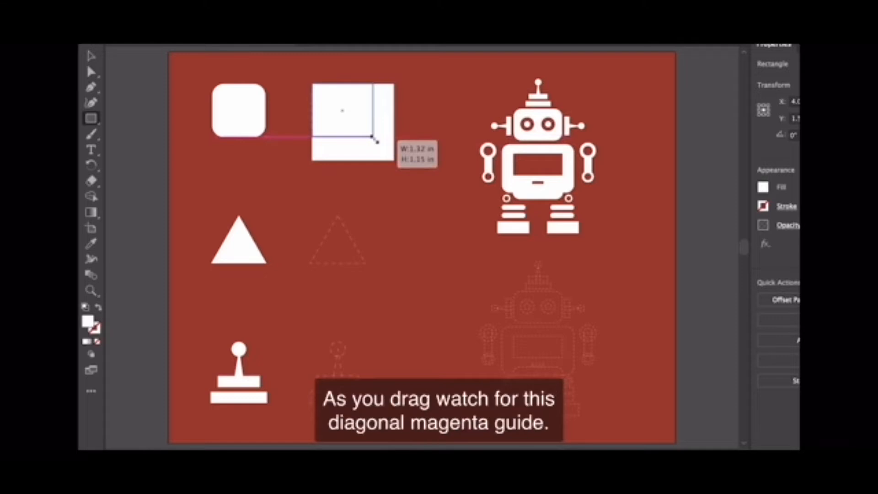
pyautogui.moveTo(378, 142); pyautogui.dragTo(371, 140)
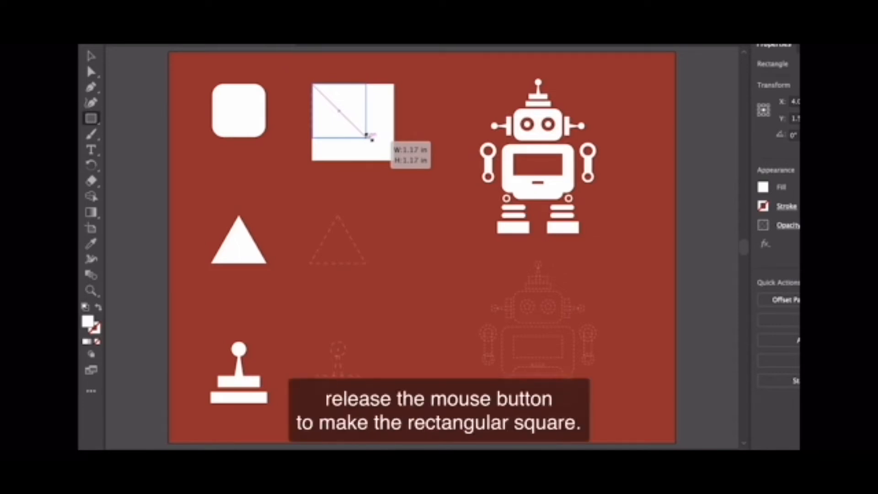
pyautogui.moveTo(371, 138); pyautogui.dragTo(370, 137)
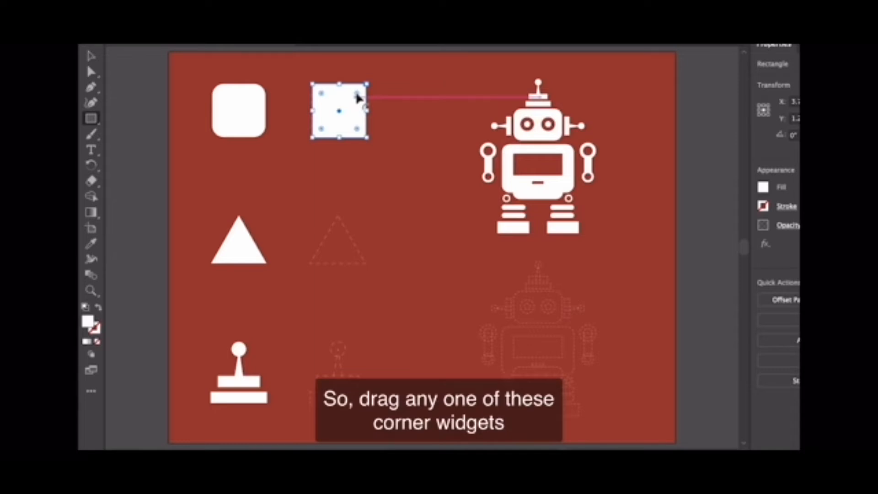
pyautogui.moveTo(358, 98)
pyautogui.mouseDown()
pyautogui.moveTo(341, 110)
pyautogui.moveTo(356, 95)
pyautogui.mouseUp()
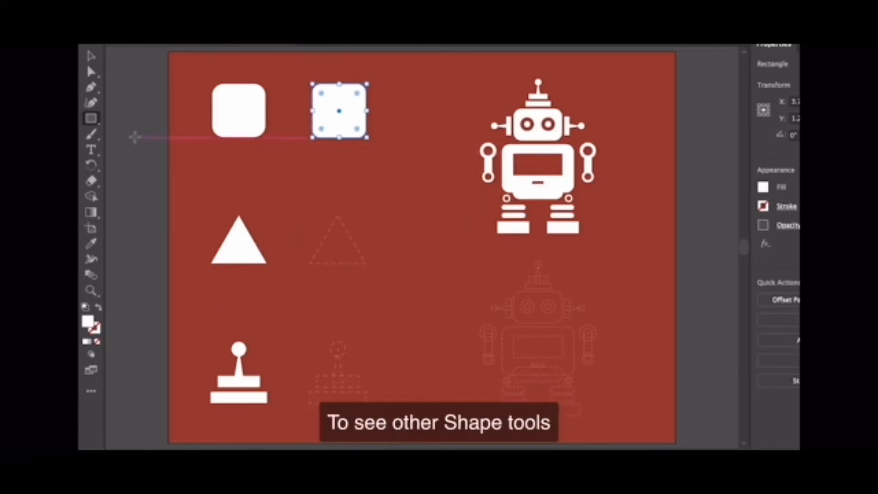
# Draw a straightened six-sided polygon with the Polygon tool, centred on the dashed triangle outline.
pyautogui.click(91, 119)
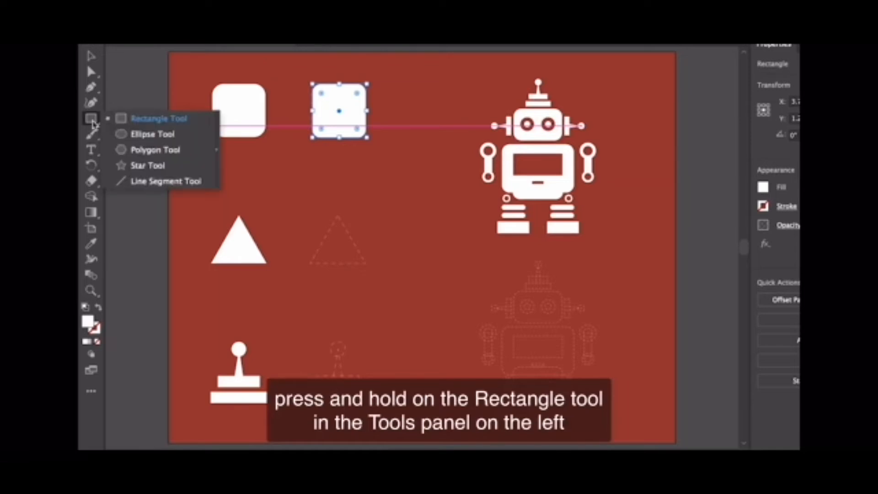
pyautogui.click(198, 152)
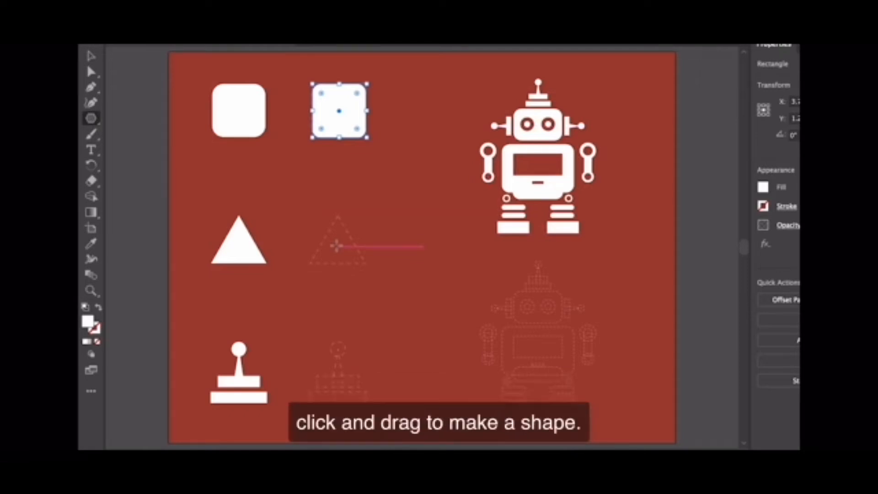
pyautogui.moveTo(336, 246); pyautogui.dragTo(373, 277)
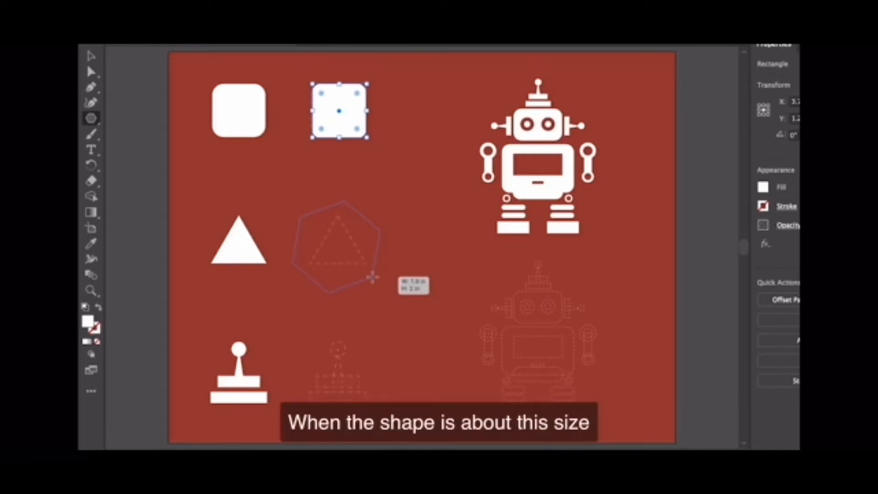
pyautogui.moveTo(373, 277); pyautogui.dragTo(373, 276)
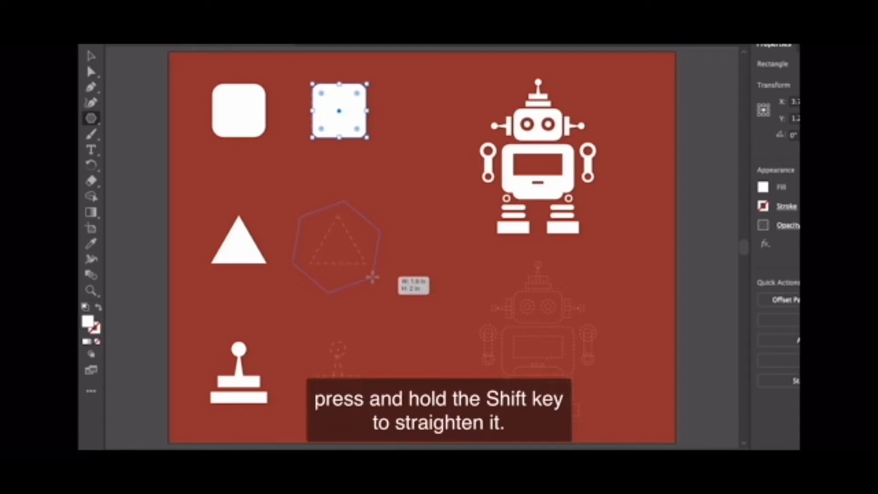
pyautogui.press('shift')
pyautogui.moveTo(372, 276); pyautogui.dragTo(373, 276)
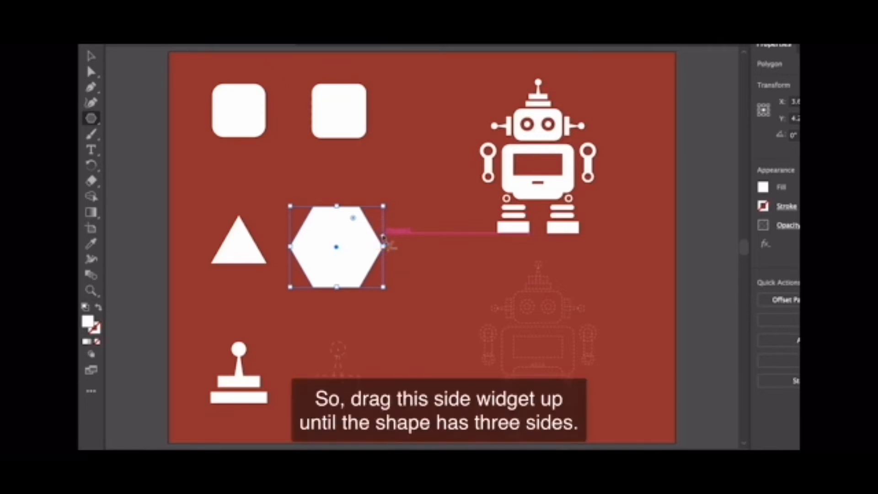
# Reduce the polygon to three sides and move the triangle by its centre slightly right and down.
pyautogui.moveTo(383, 238); pyautogui.dragTo(384, 216)
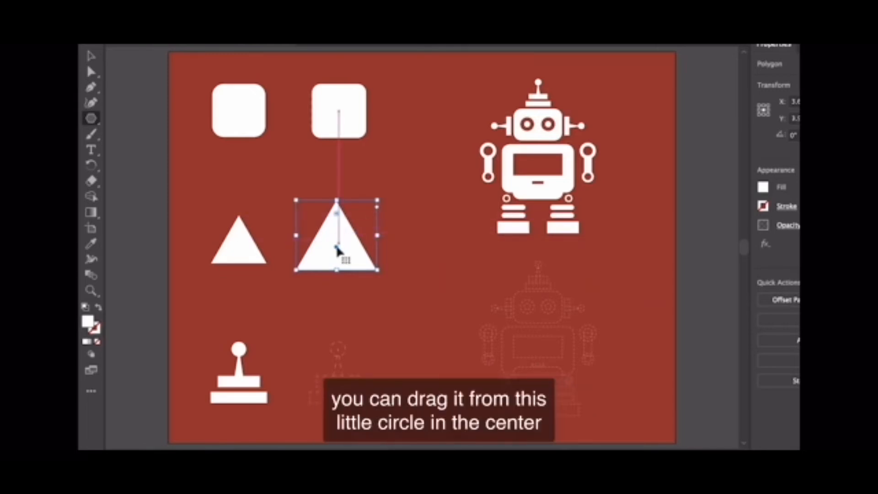
pyautogui.moveTo(337, 249); pyautogui.dragTo(345, 253)
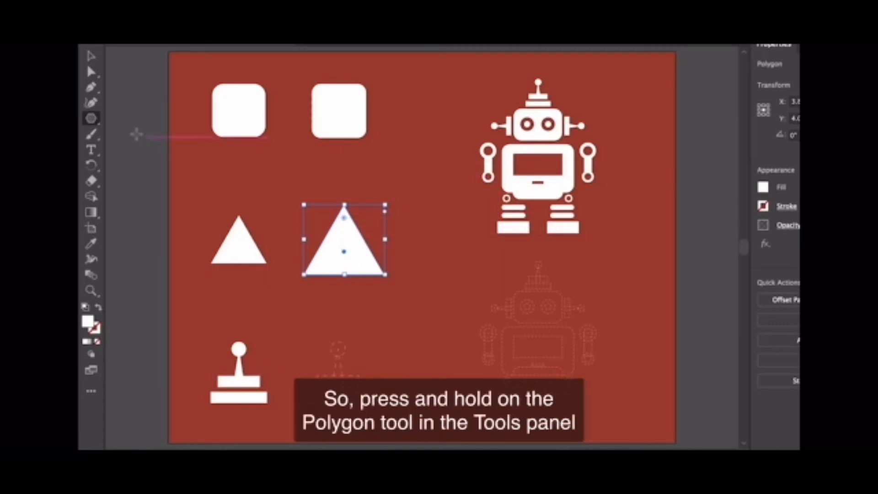
# Draw a circle about 0.4 in across with the Ellipse tool at the top of the dashed joystick outline.
pyautogui.click(91, 119)
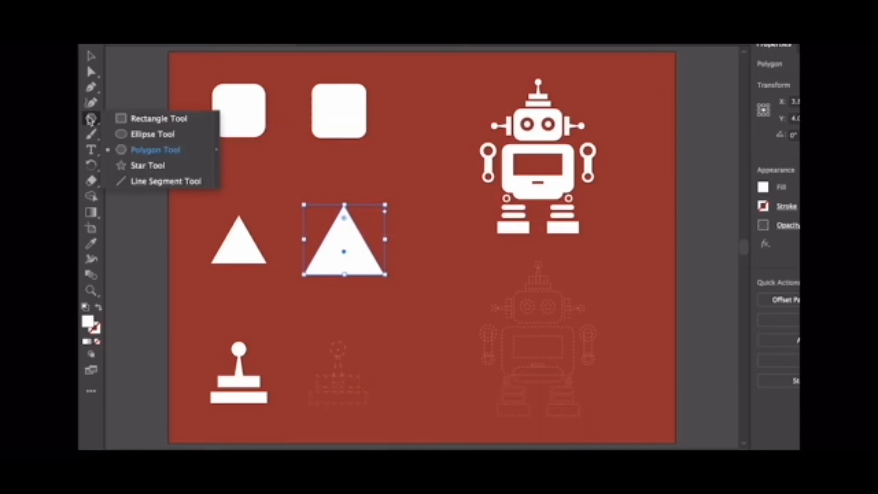
pyautogui.click(185, 139)
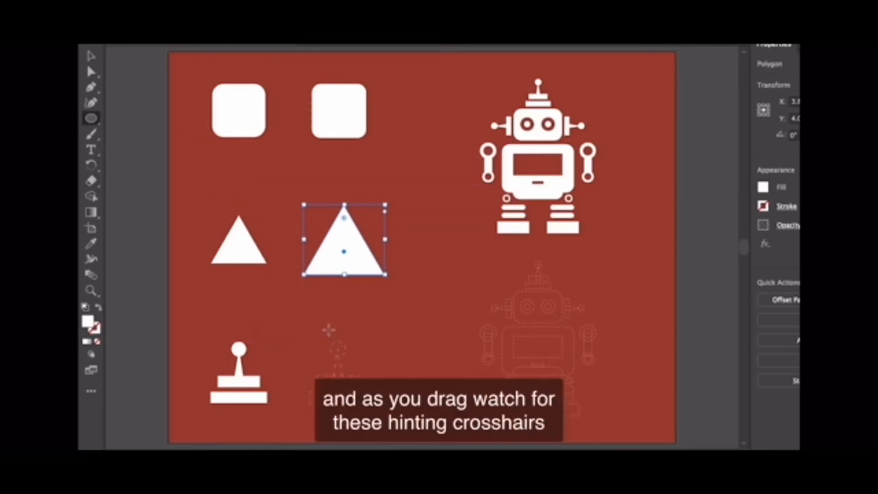
pyautogui.moveTo(330, 330); pyautogui.dragTo(346, 347)
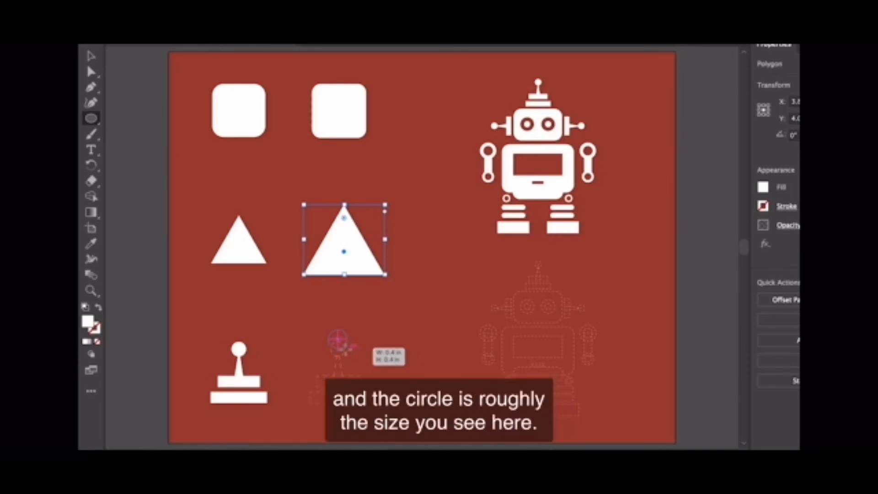
pyautogui.moveTo(347, 346); pyautogui.dragTo(347, 347)
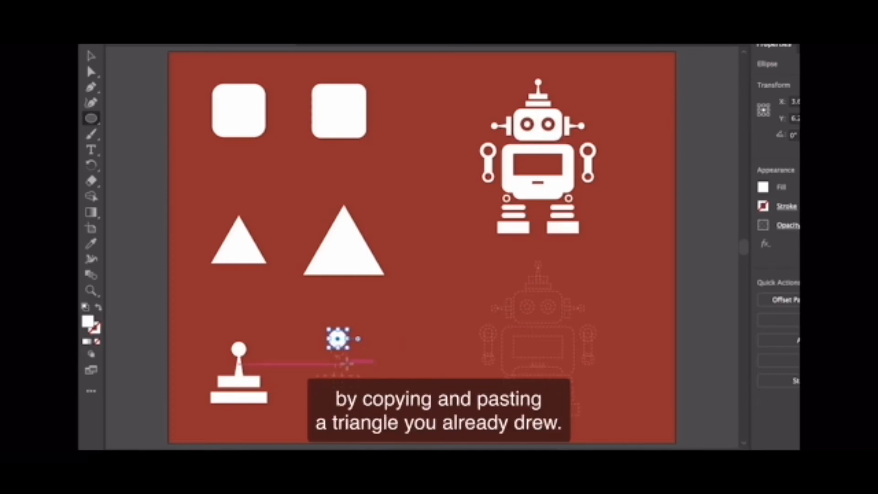
# Copy and paste the large triangle, and move the pasted copy down beside the small circle.
pyautogui.click(91, 58)
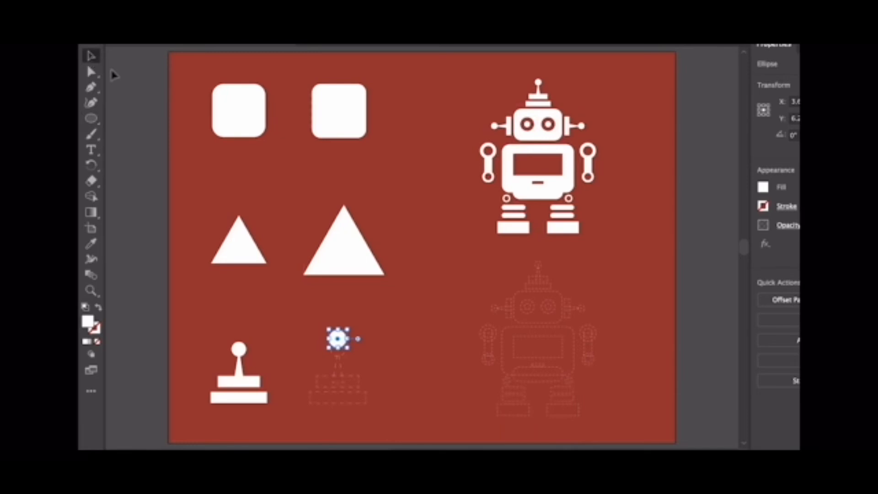
pyautogui.click(337, 251)
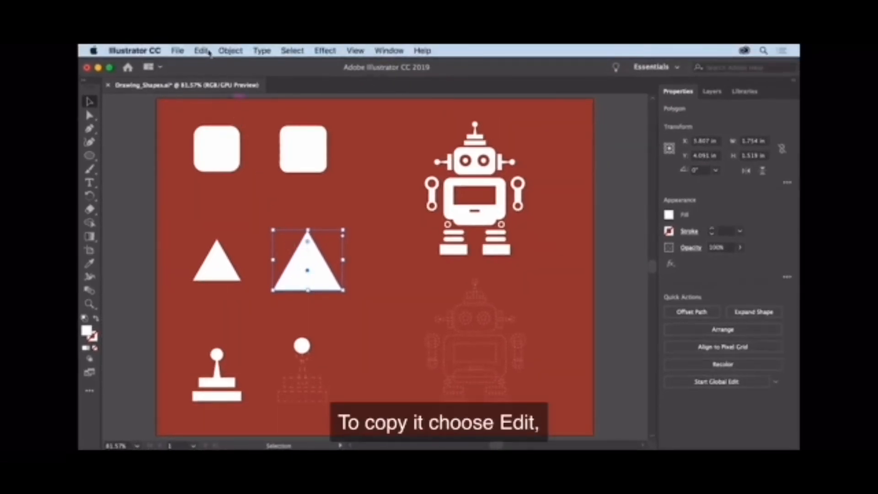
pyautogui.click(206, 51)
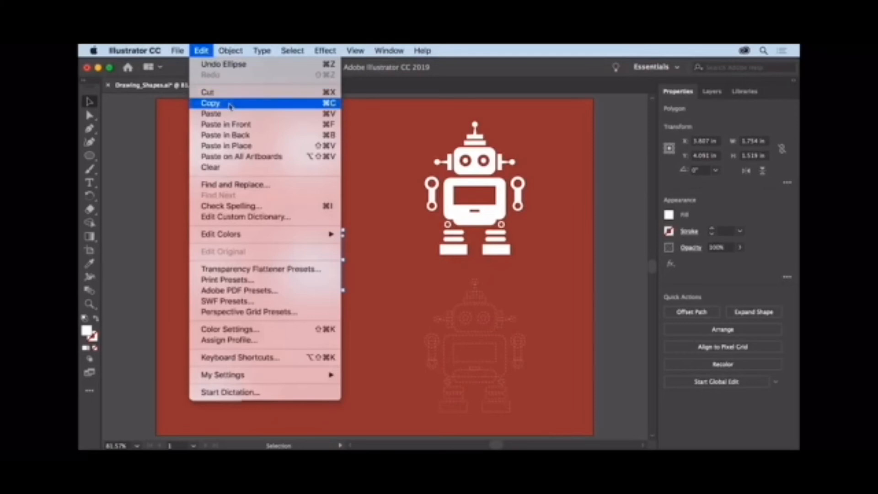
pyautogui.click(230, 106)
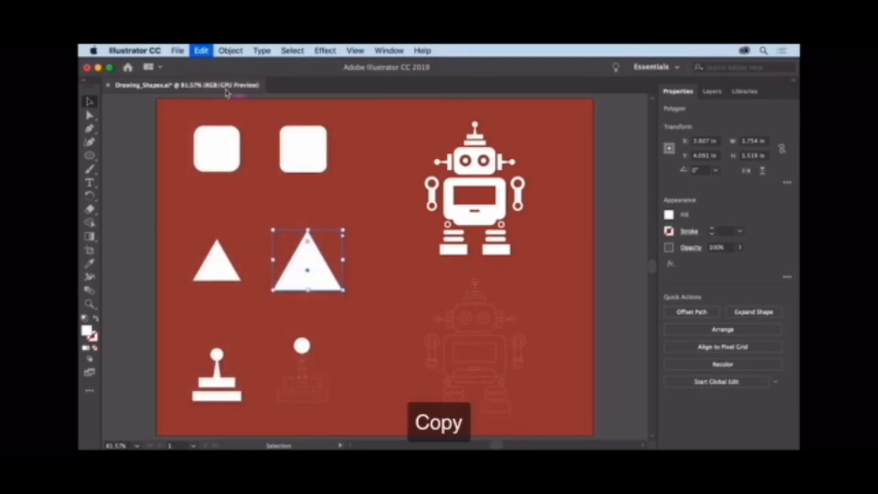
pyautogui.click(203, 52)
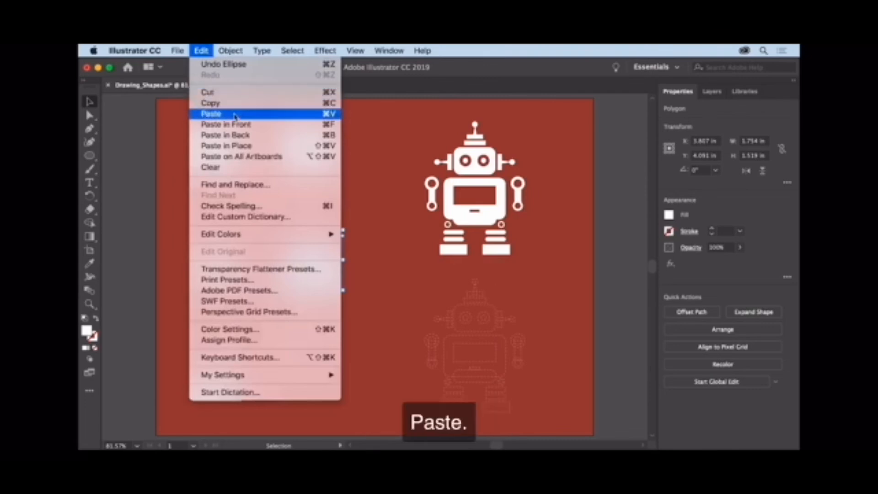
pyautogui.click(235, 115)
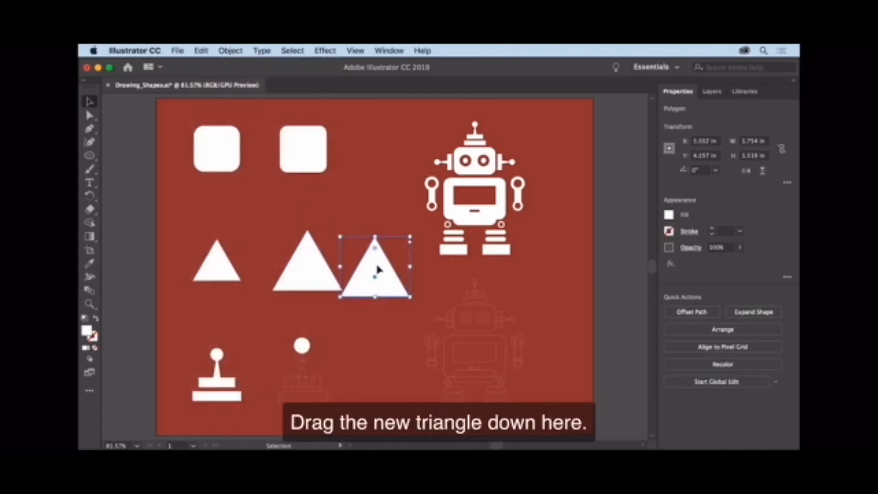
pyautogui.moveTo(378, 276); pyautogui.dragTo(341, 368)
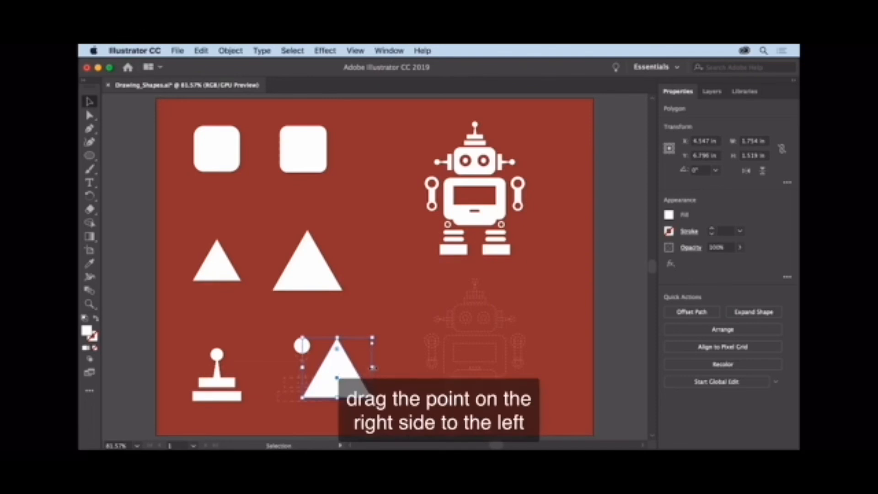
# Resize the pasted triangle to about 0.44 in wide and 0.9 in high, and place it centred under the circle.
pyautogui.moveTo(373, 367); pyautogui.dragTo(320, 368)
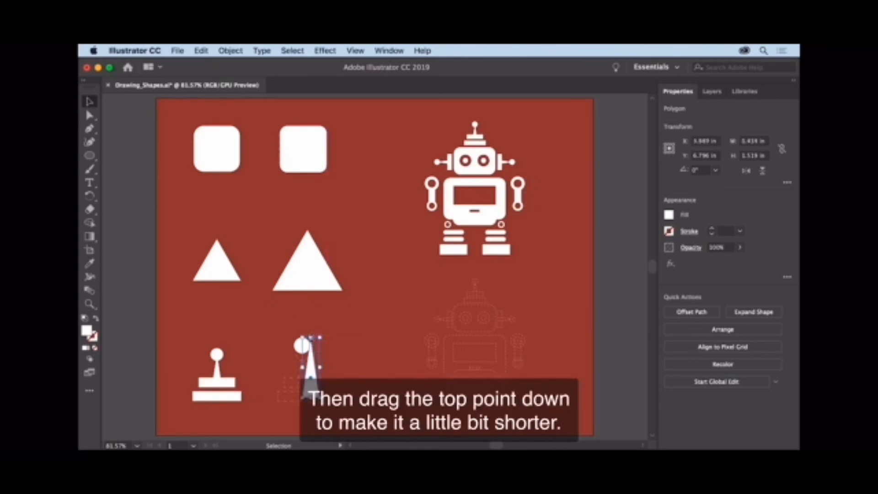
pyautogui.moveTo(311, 338); pyautogui.dragTo(312, 363)
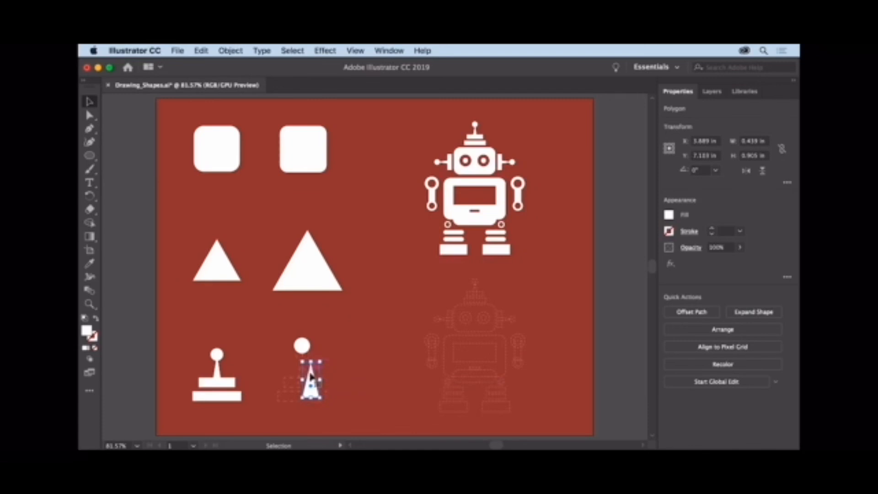
pyautogui.moveTo(311, 388); pyautogui.dragTo(304, 377)
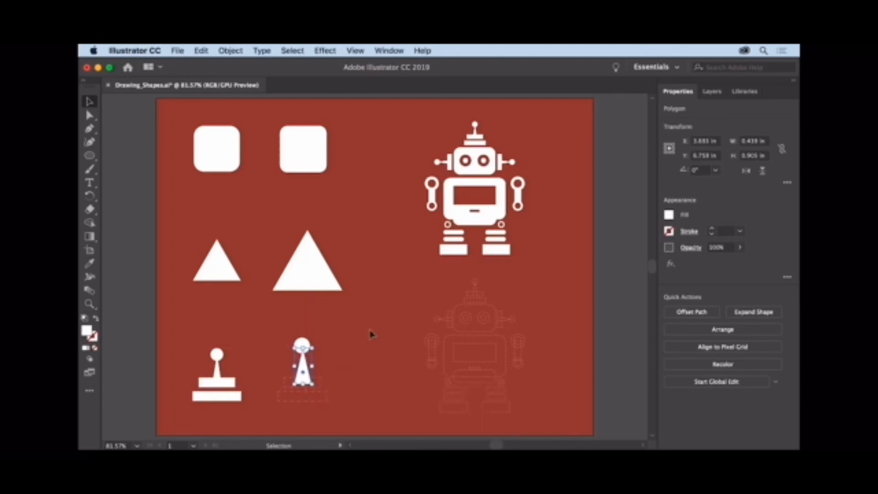